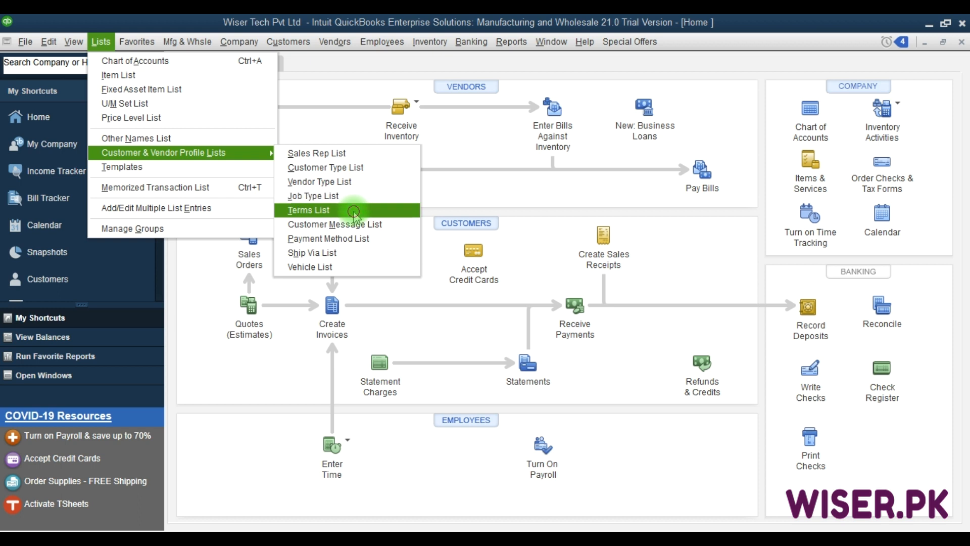
# Open the customer and vendor Terms List and look through each of its payment terms.
pyautogui.click(356, 211)
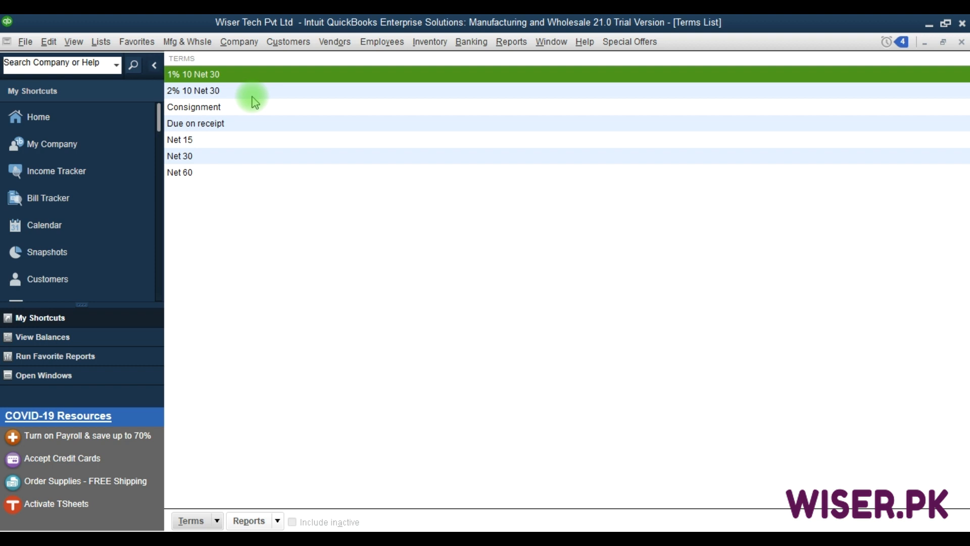
pyautogui.press('Down')
pyautogui.press('Up')
pyautogui.press('Down')
pyautogui.press('Up')
pyautogui.press('Down')
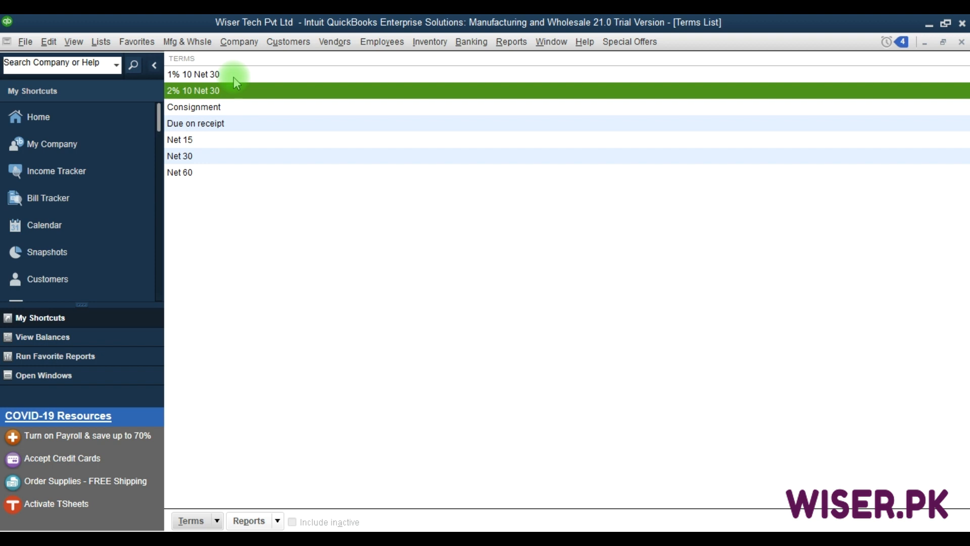
pyautogui.press('Down')
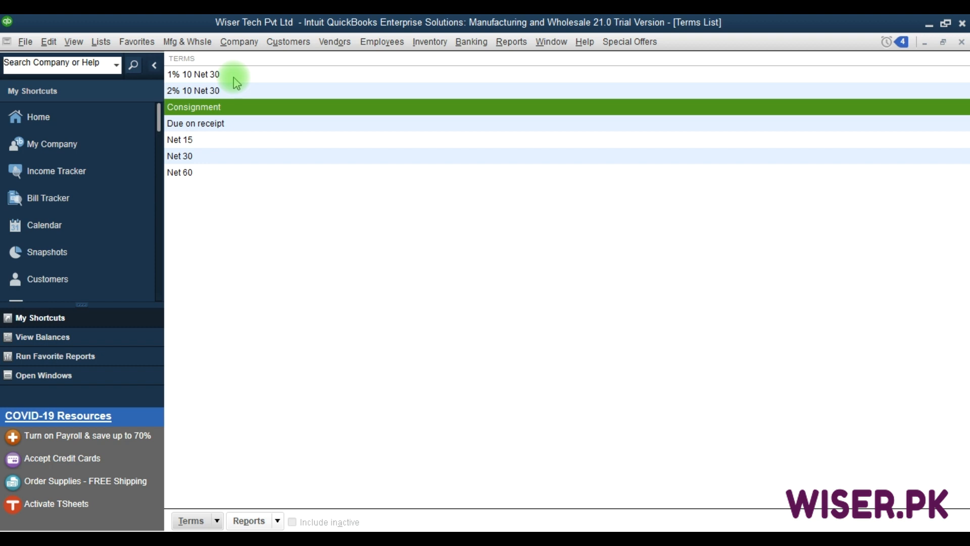
pyautogui.press('Down')
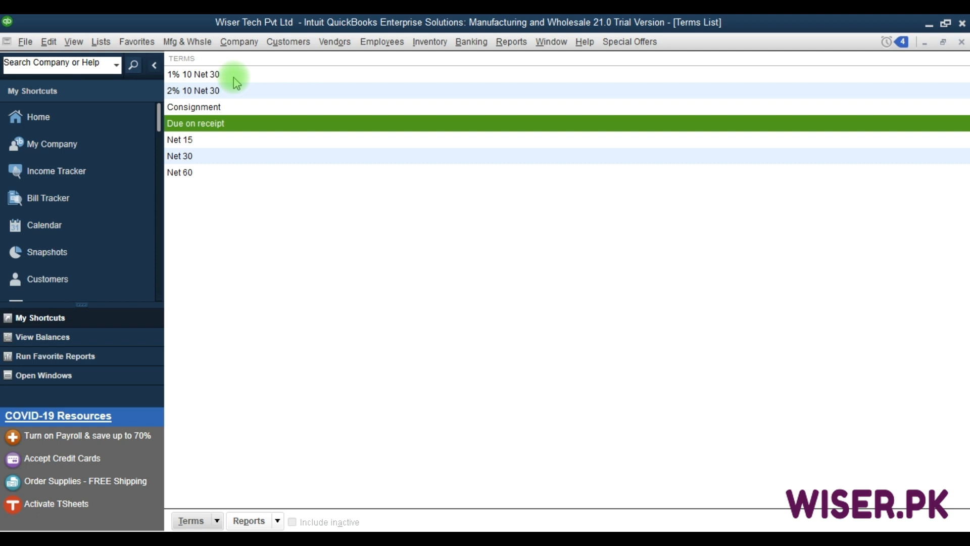
pyautogui.press('Down')
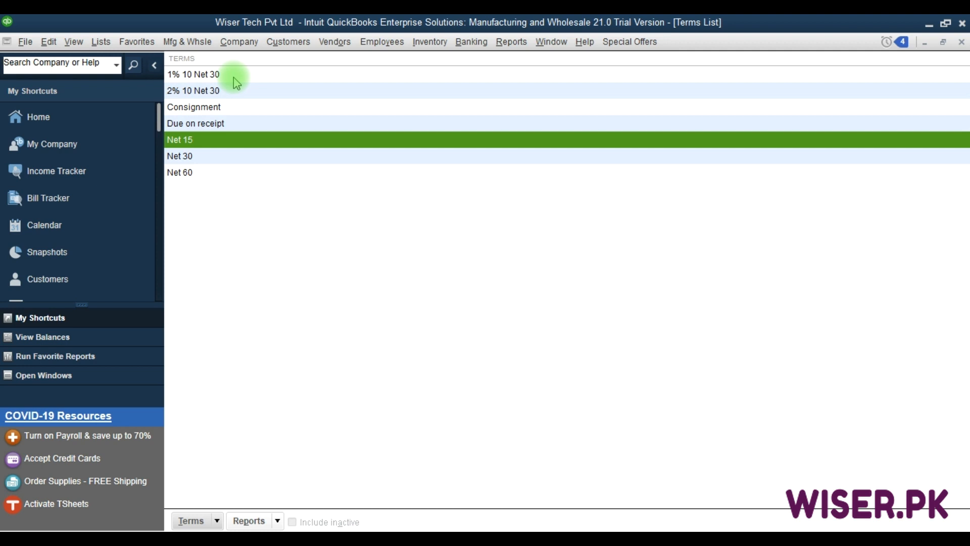
pyautogui.press('Down')
pyautogui.press('Down')
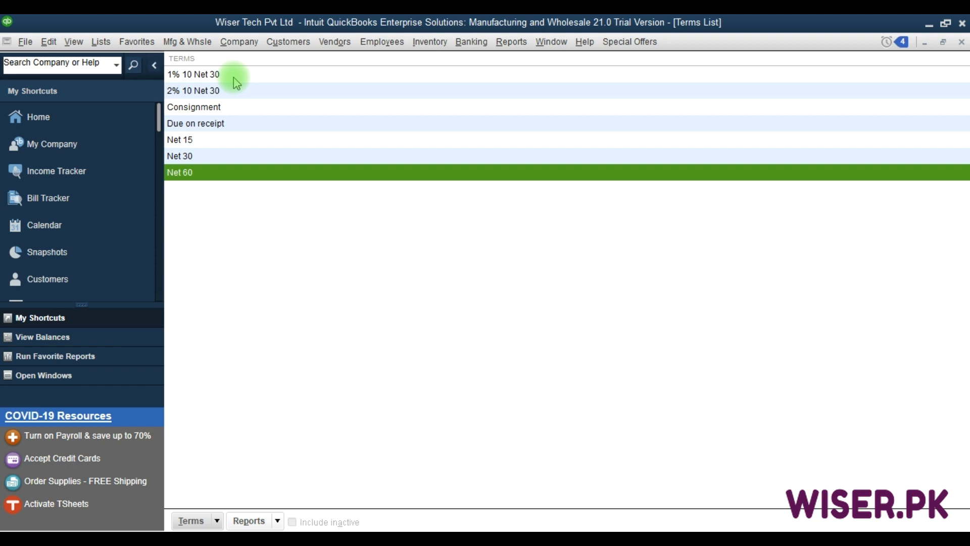
pyautogui.press('F9')
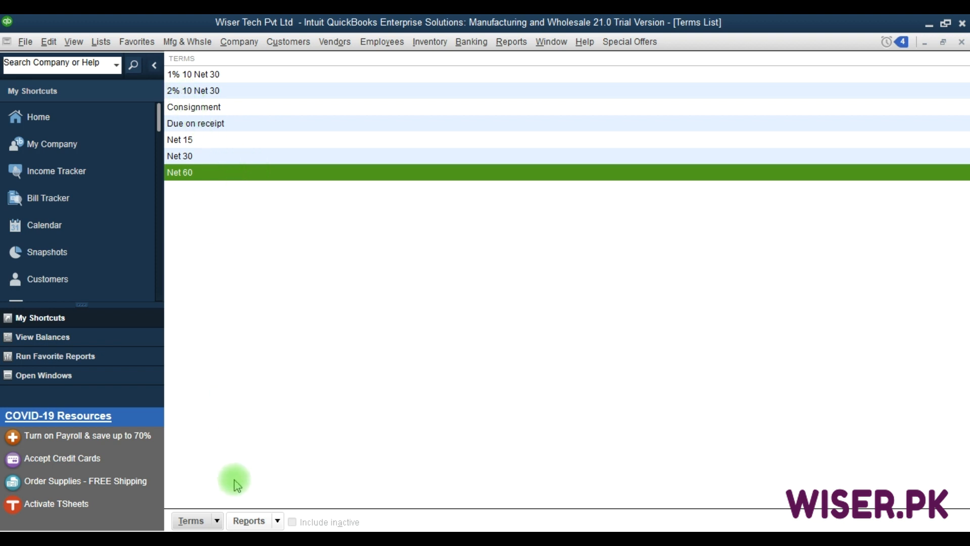
# Start a new payment term and name it "2.5% 5 Net 15".
pyautogui.click(214, 520)
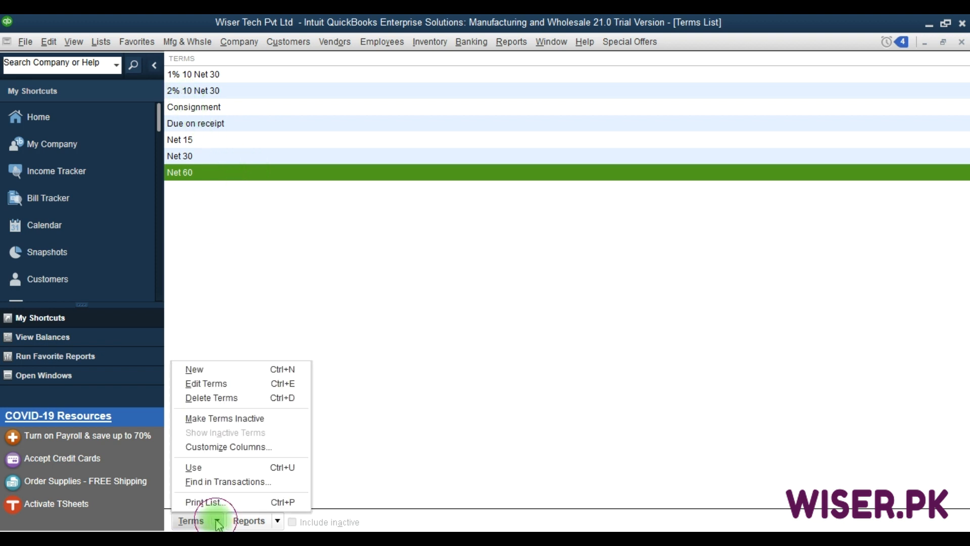
pyautogui.click(262, 373)
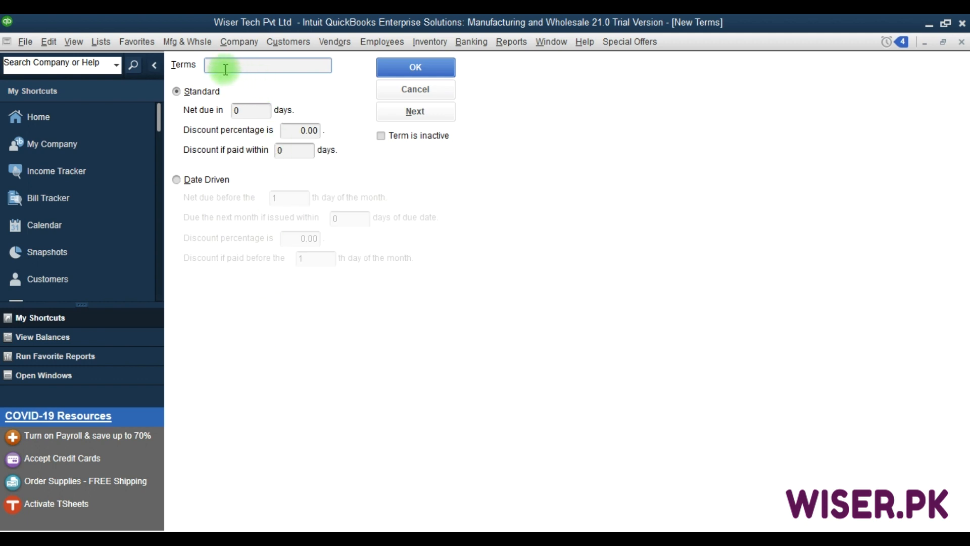
pyautogui.write('2.5%')
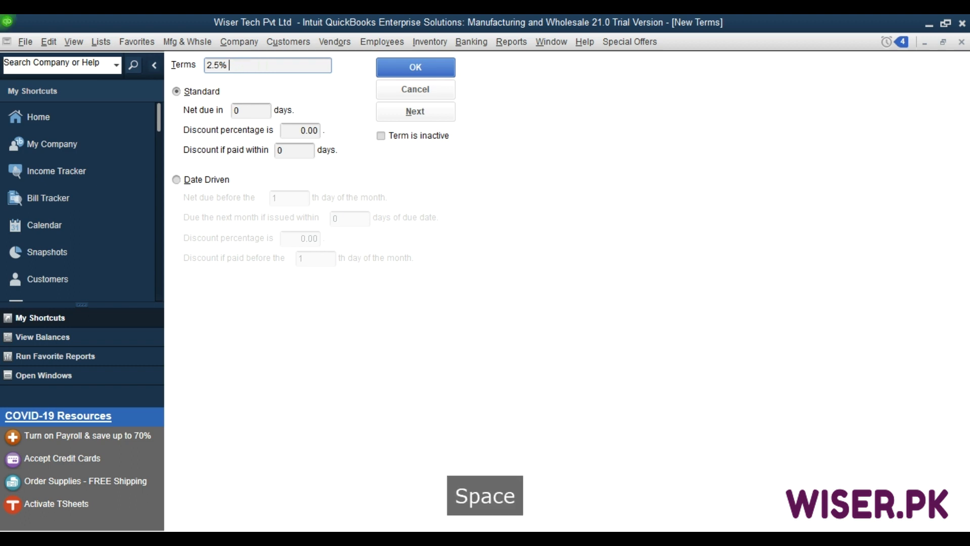
pyautogui.write('5 Net')
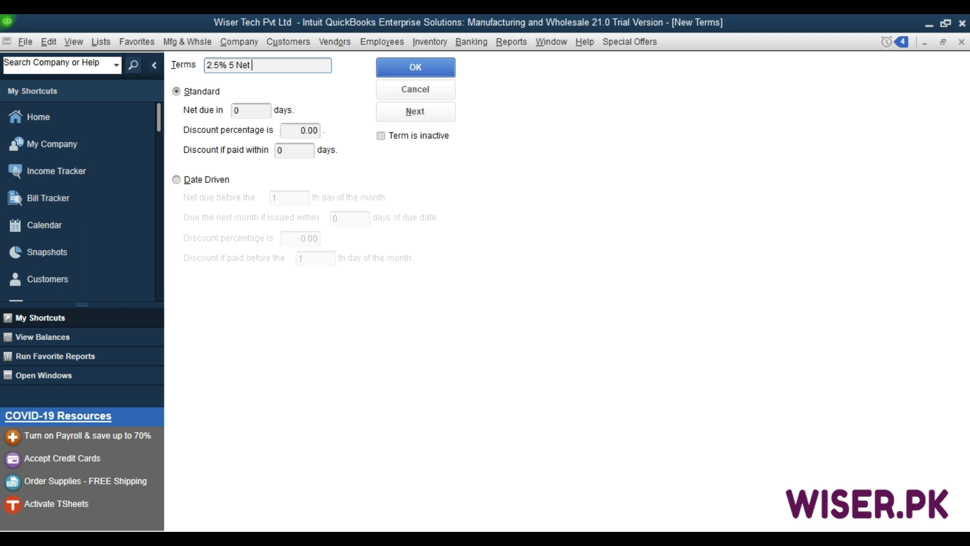
pyautogui.write(' 15')
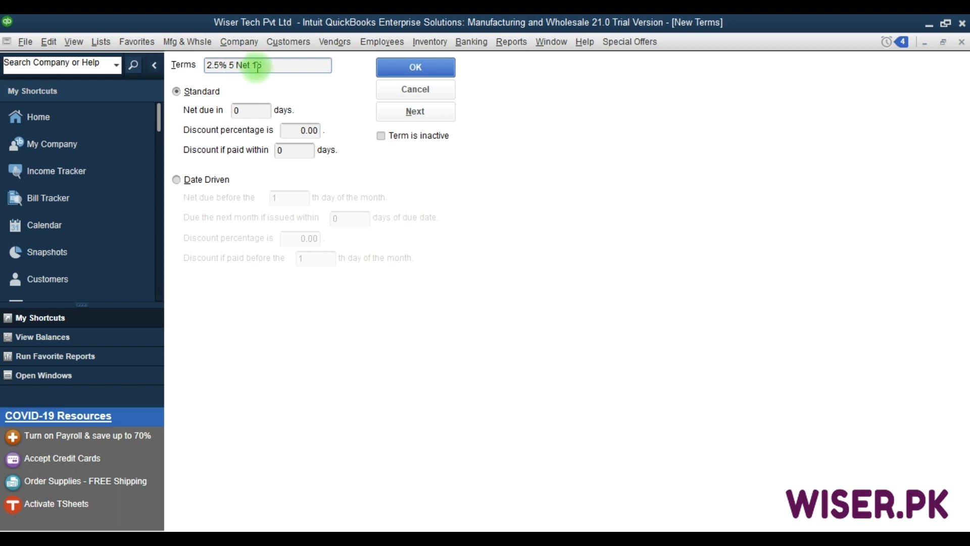
# Use the Standard type for the new term and make the net amount due in 15 days.
pyautogui.click(202, 96)
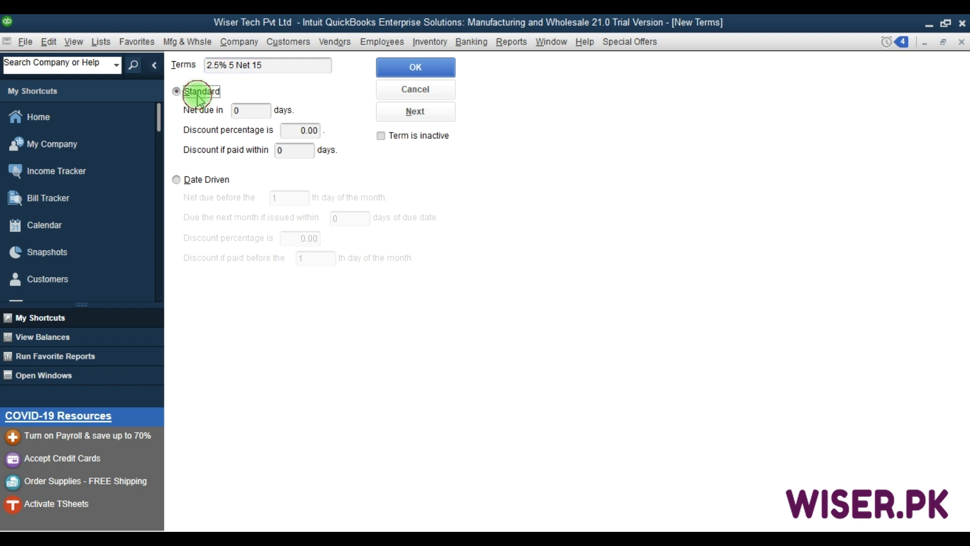
pyautogui.click(252, 110)
pyautogui.press('BackSpace')
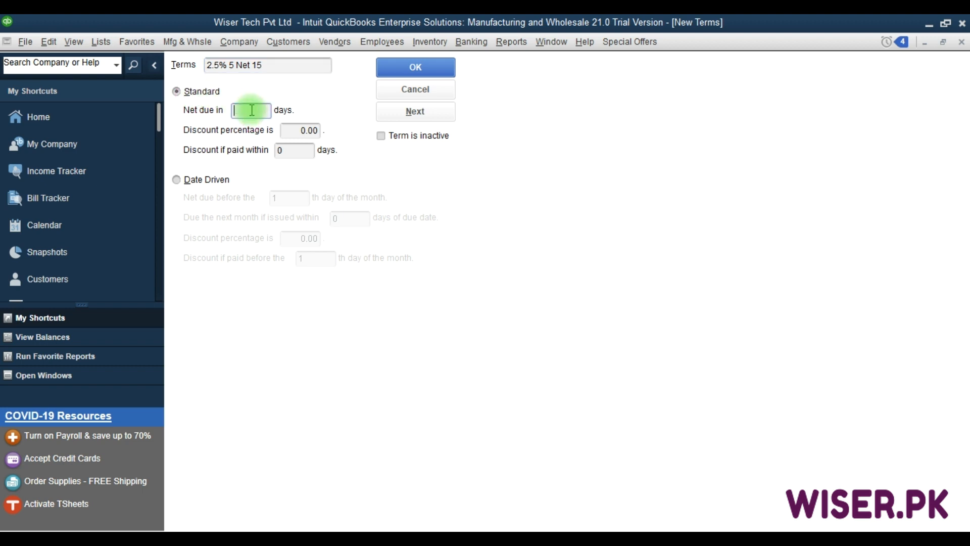
pyautogui.write('15')
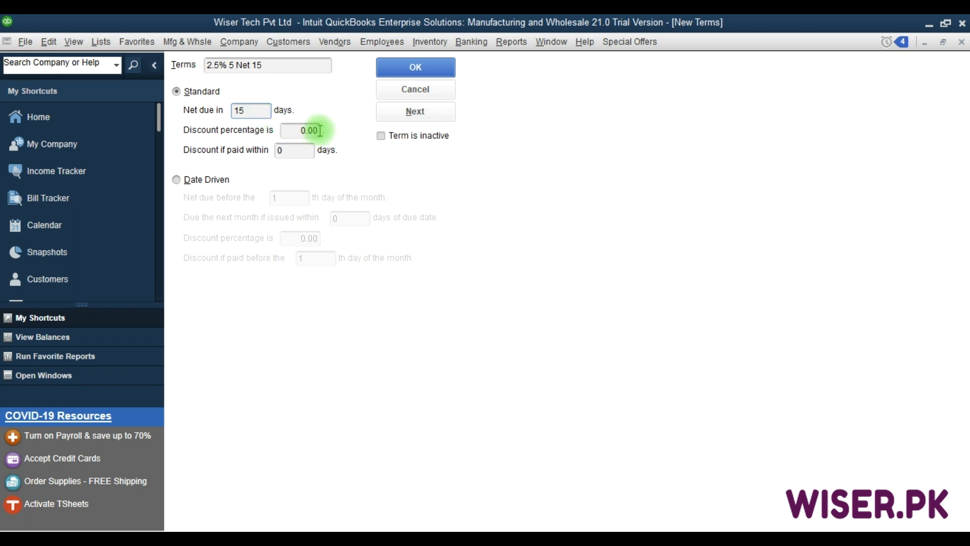
pyautogui.press('BackSpace')
pyautogui.press('BackSpace')
pyautogui.write('15')
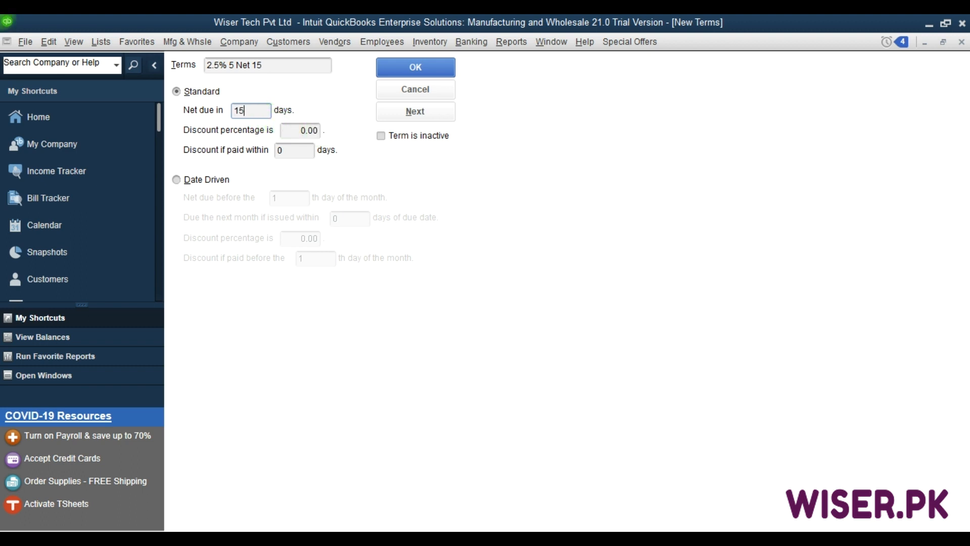
# Set the term's discount percentage to 2.0%, granted if paid within 5 days.
pyautogui.press('Tab')
pyautogui.write('2')
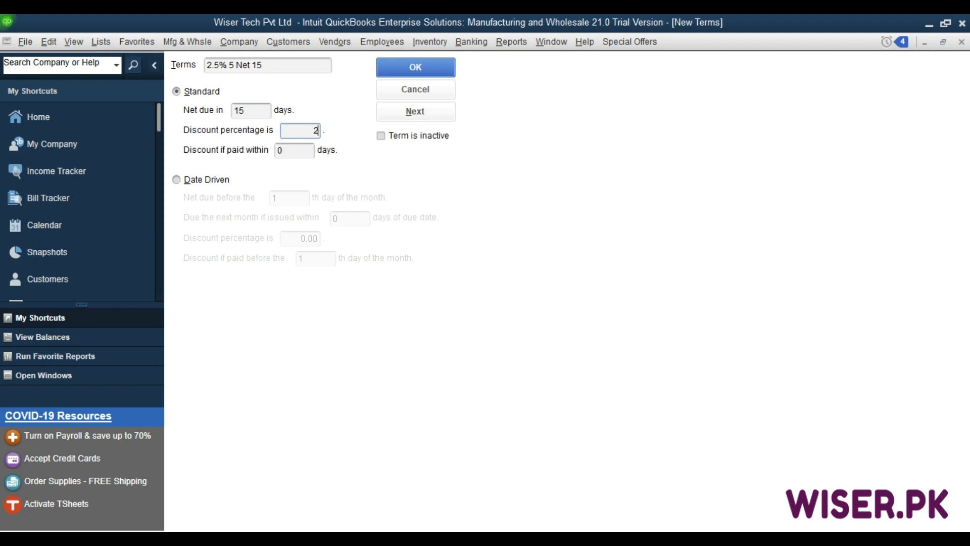
pyautogui.write('.0%')
pyautogui.press('Tab')
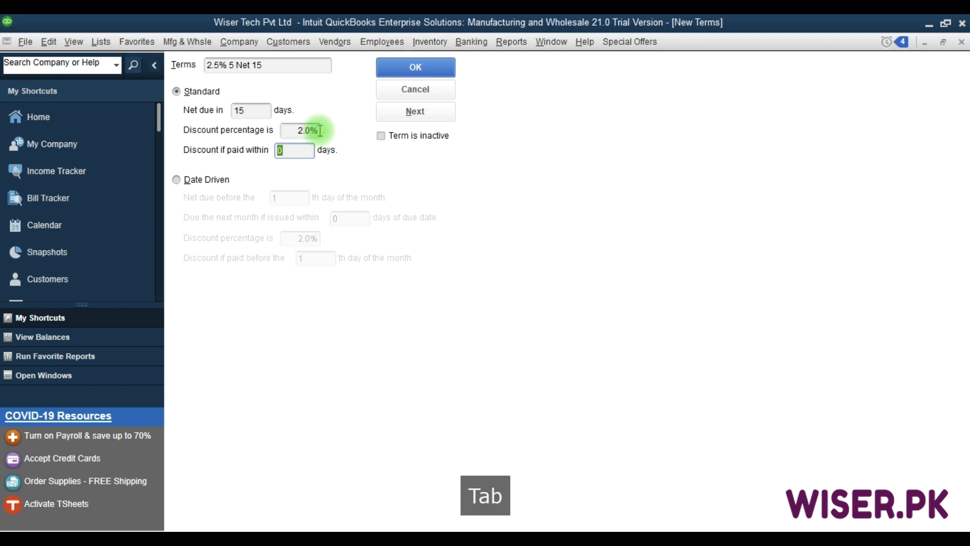
pyautogui.write('5')
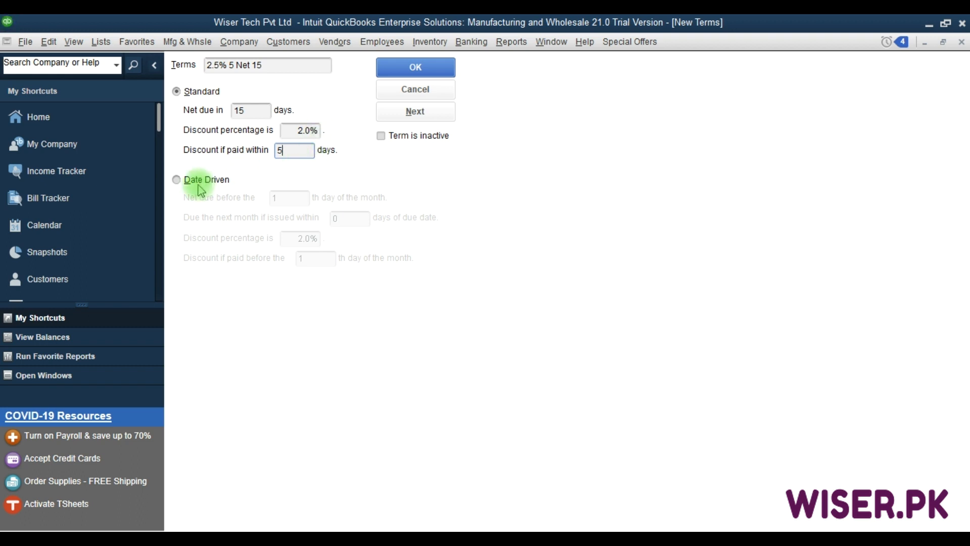
# Compare the Standard settings with the Date Driven settings, including the due day of the month.
pyautogui.click(196, 101)
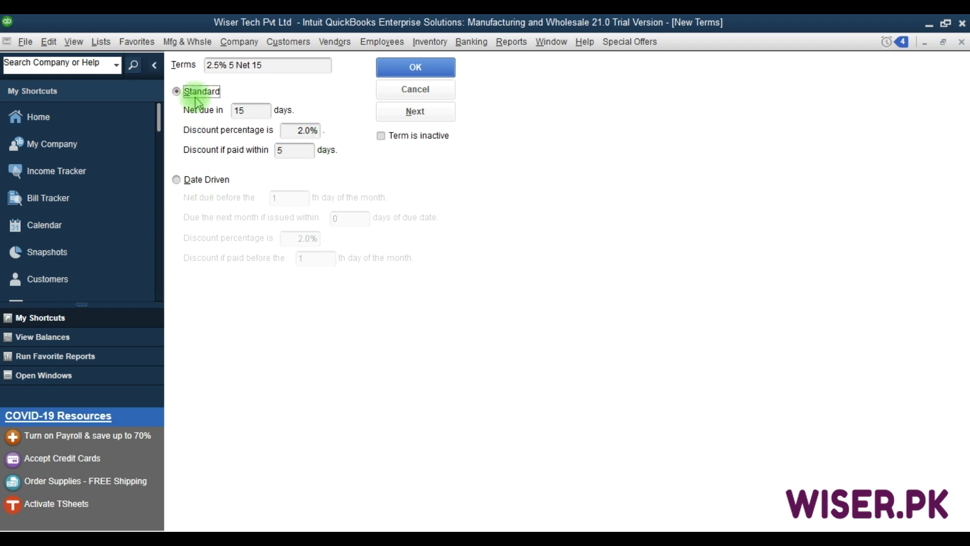
pyautogui.click(242, 111)
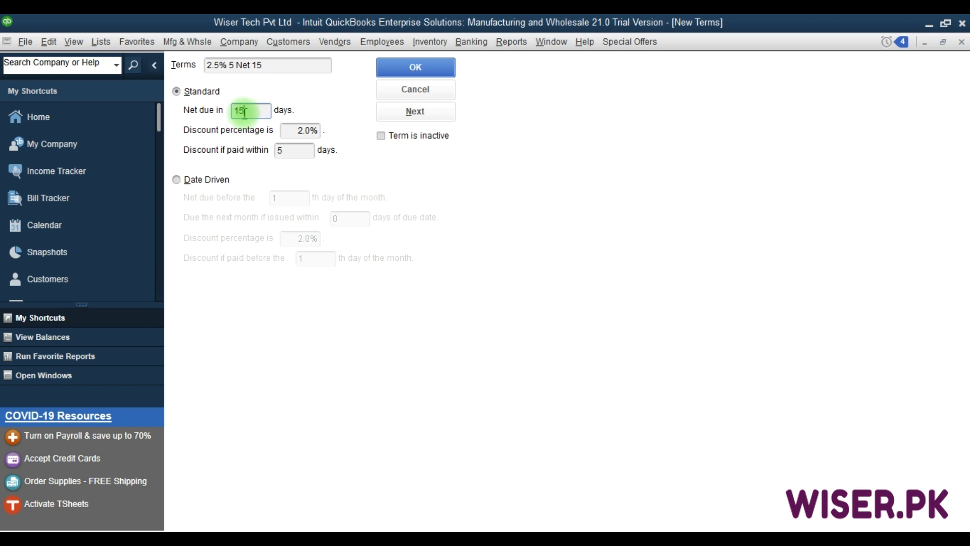
pyautogui.click(180, 180)
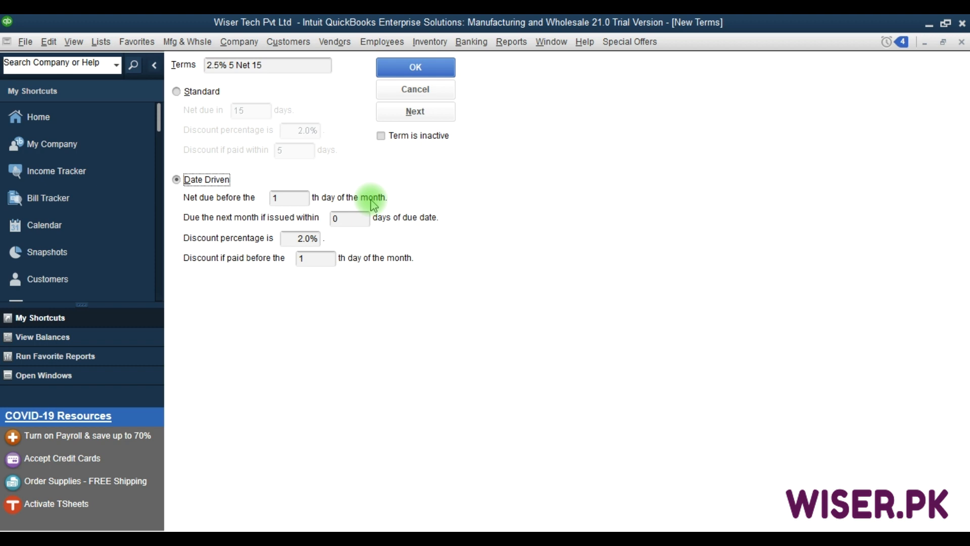
pyautogui.click(202, 92)
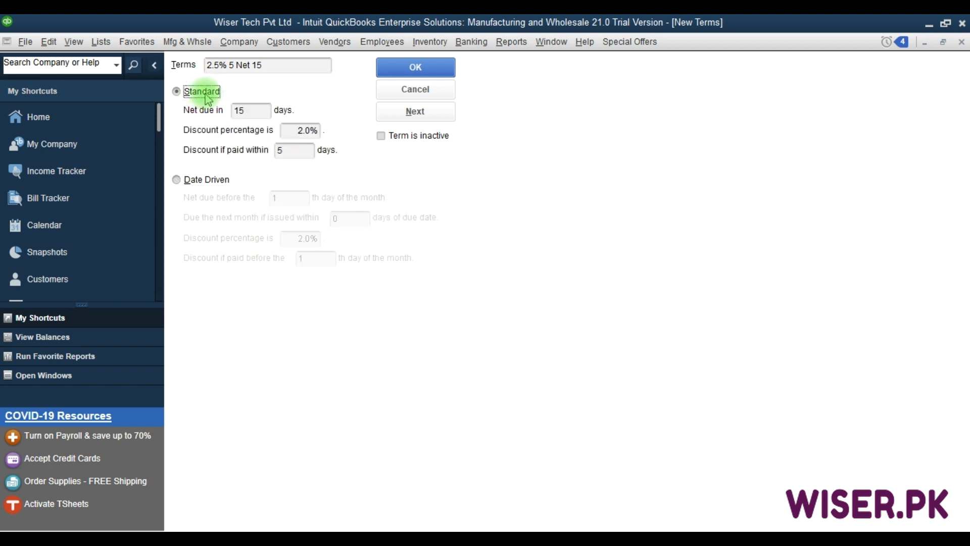
pyautogui.click(286, 150)
pyautogui.click(184, 182)
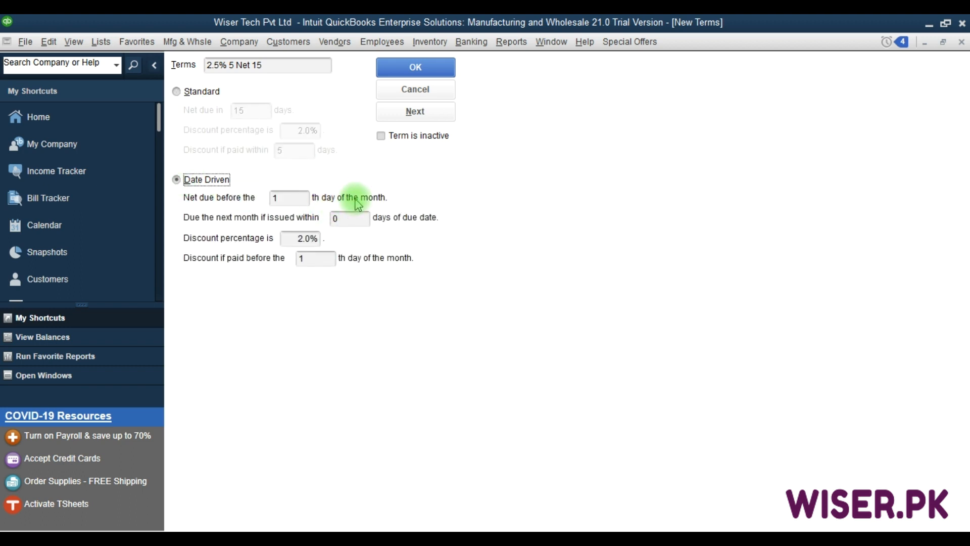
pyautogui.click(292, 197)
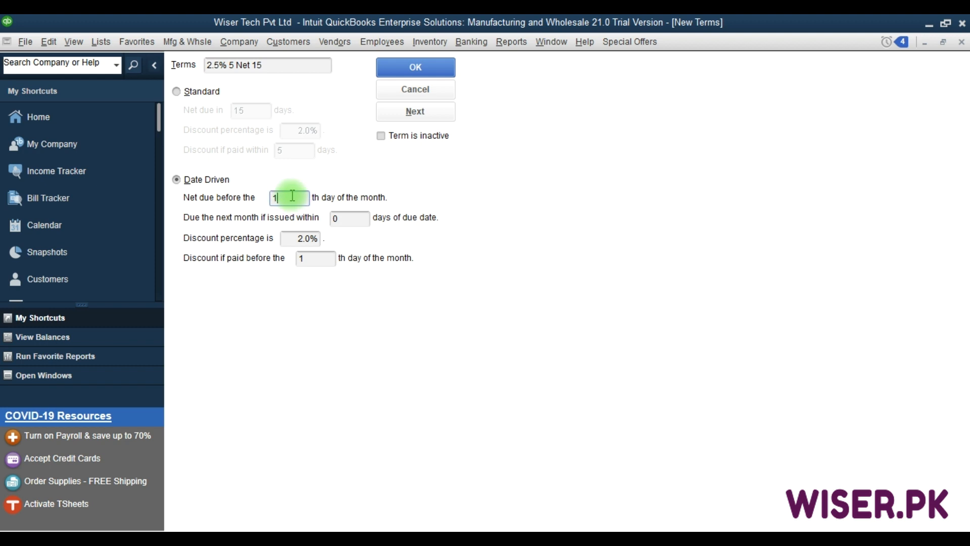
# Select the Standard type for the term and save it to the Terms List.
pyautogui.click(178, 91)
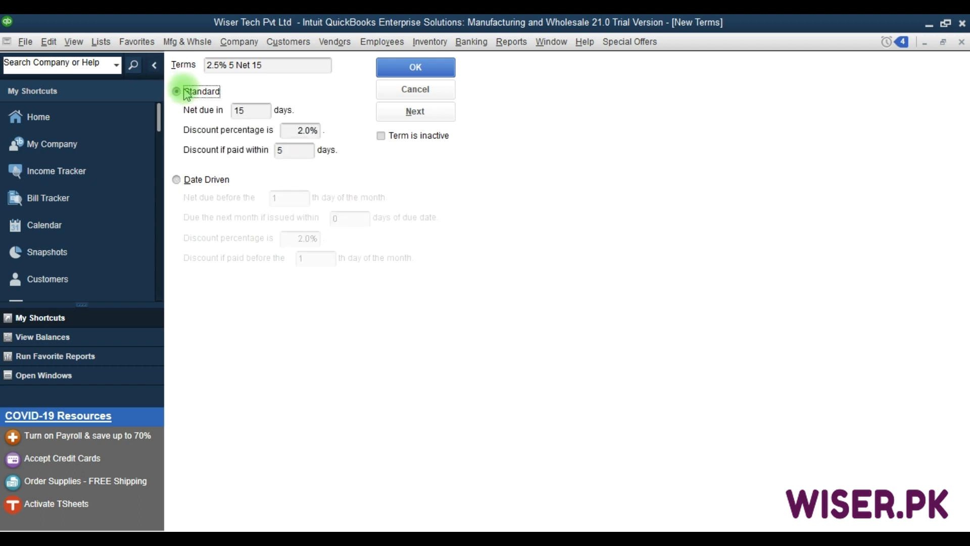
pyautogui.click(256, 113)
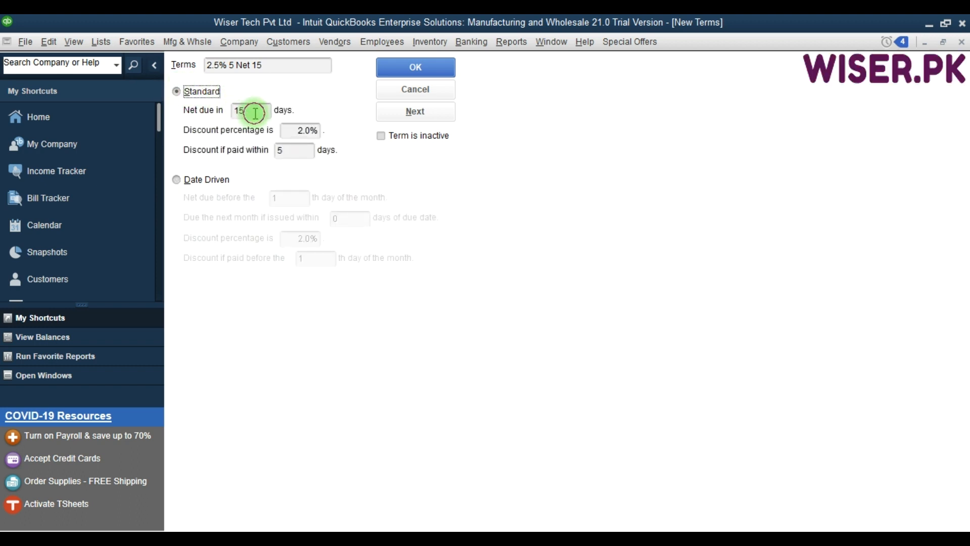
pyautogui.click(423, 68)
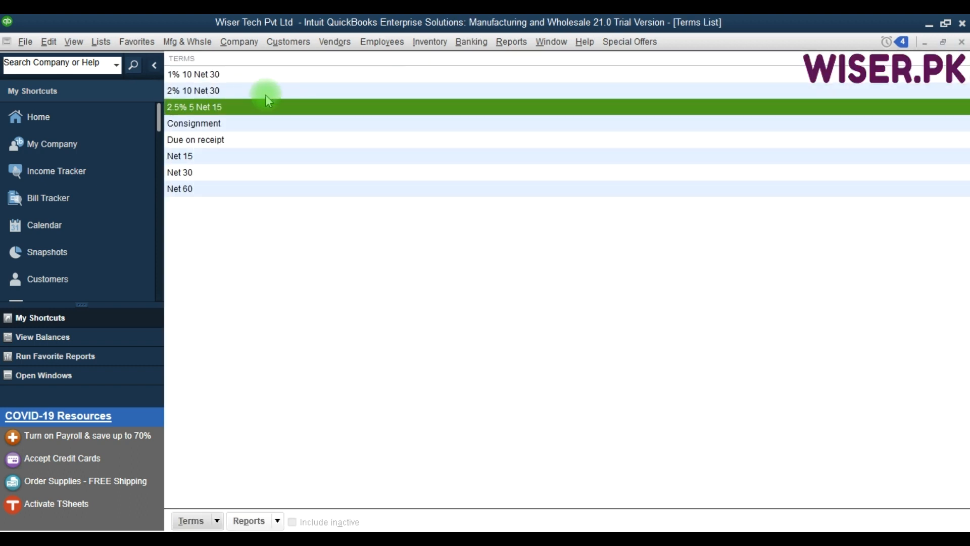
# Delete the Consignment term from the Terms List and confirm the deletion.
pyautogui.click(223, 107)
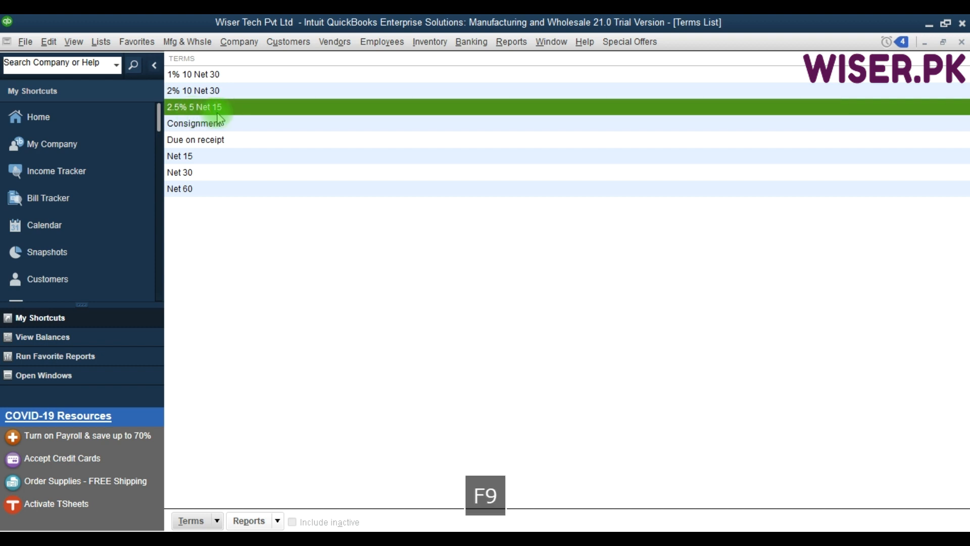
pyautogui.press('Down')
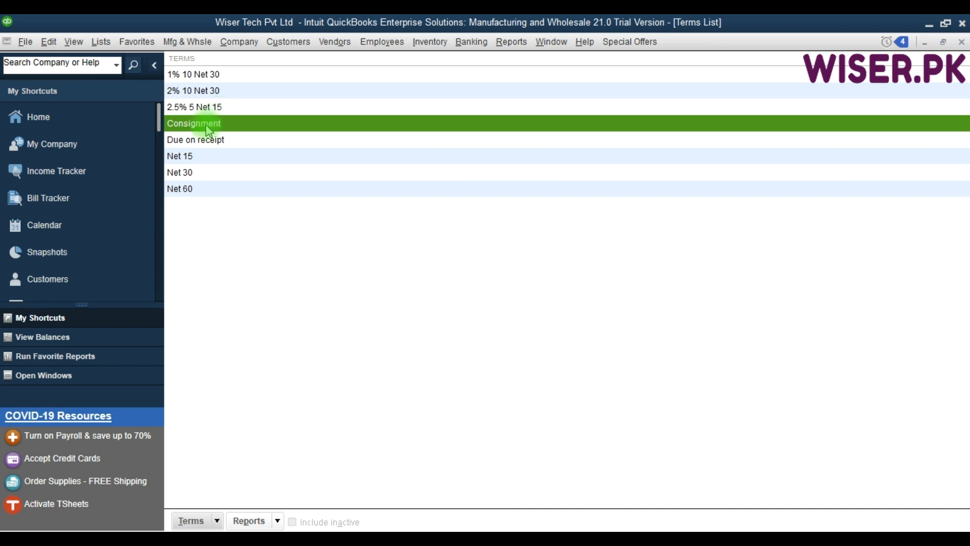
pyautogui.rightClick(206, 128)
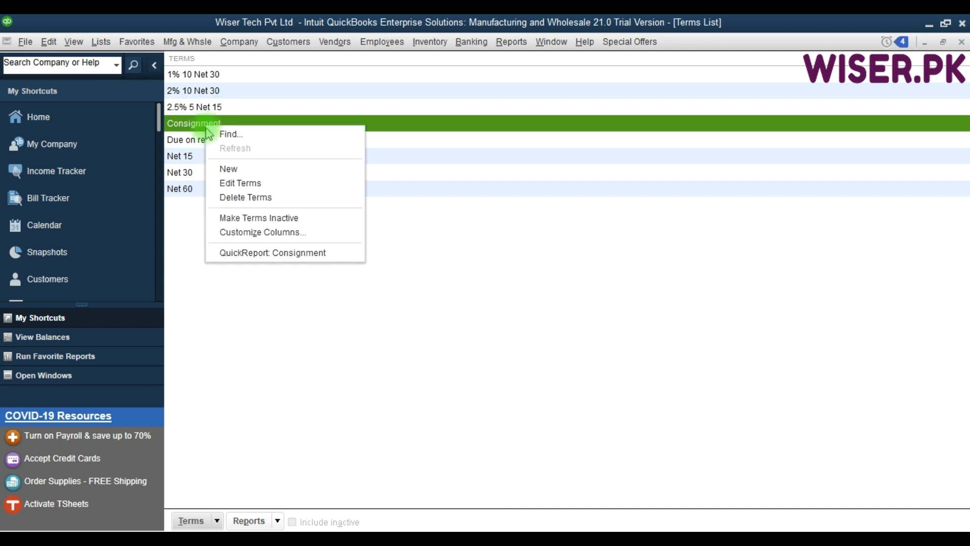
pyautogui.click(242, 197)
pyautogui.click(450, 187)
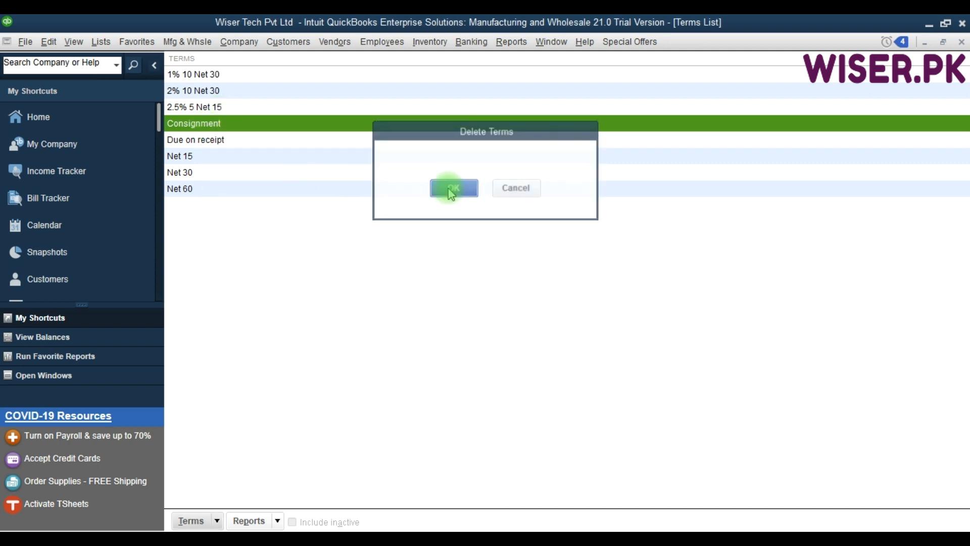
# Add a Standard payment term named Net 90, due in 90 days with no discount, and save it.
pyautogui.click(216, 520)
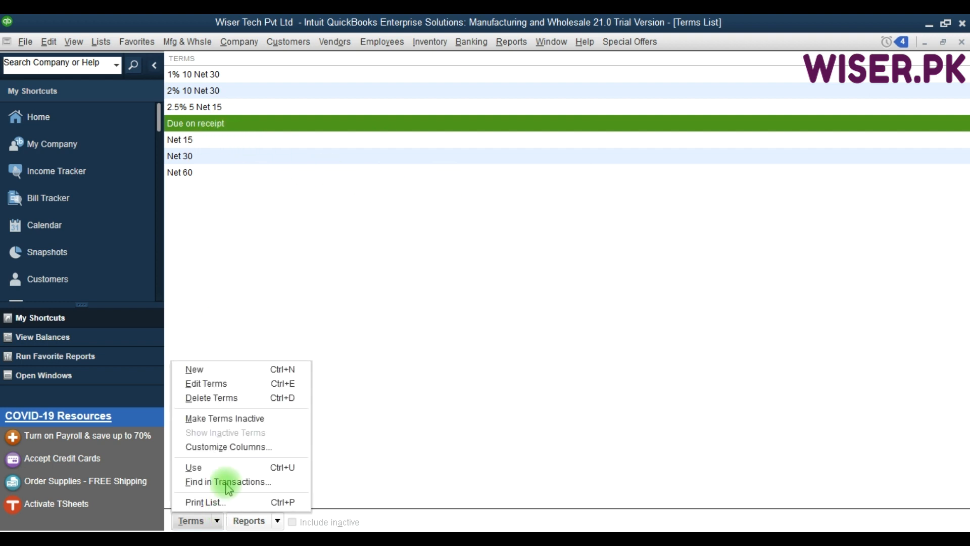
pyautogui.click(260, 369)
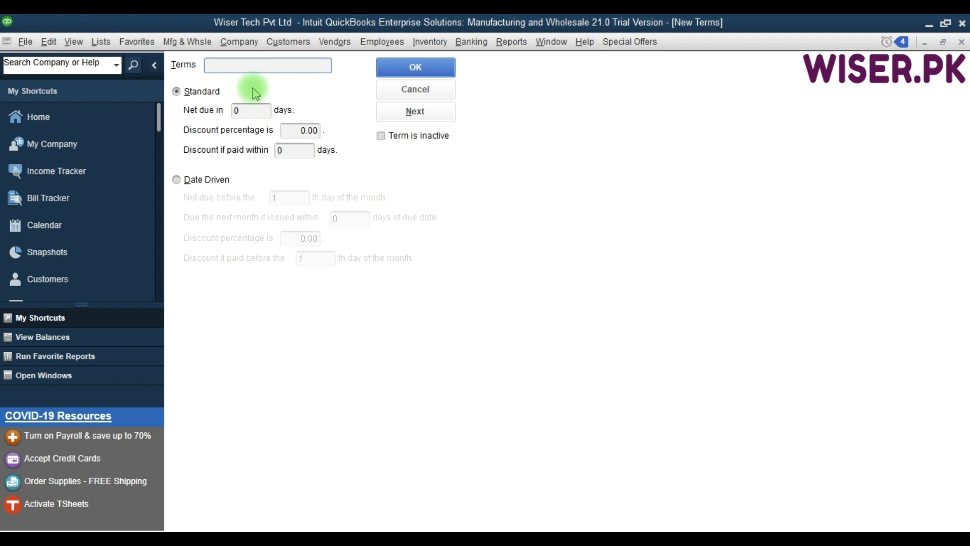
pyautogui.write('Net 90')
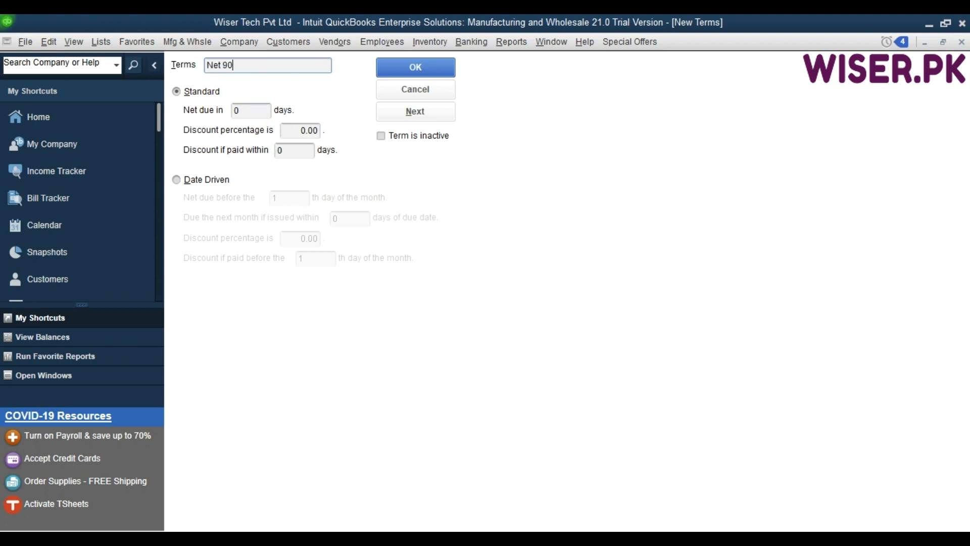
pyautogui.press('Tab')
pyautogui.write('90')
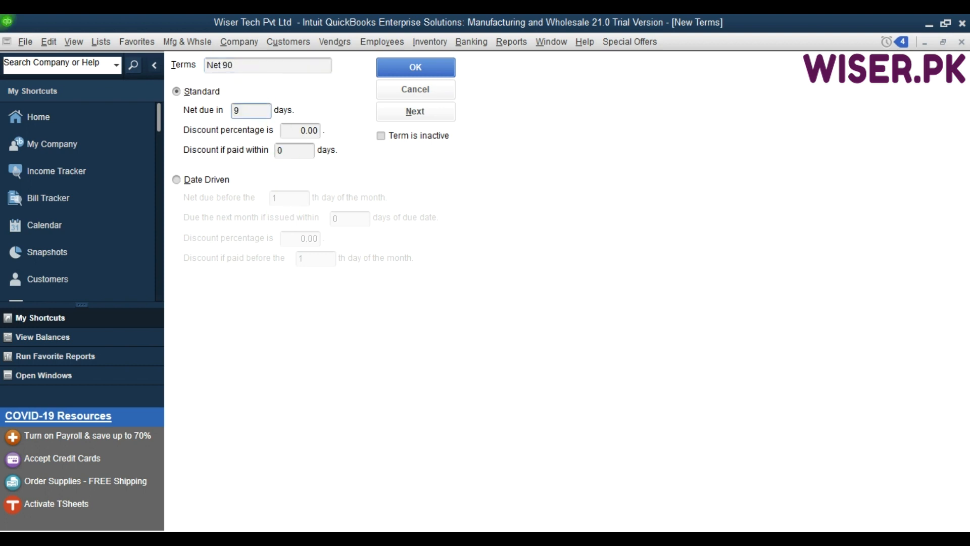
pyautogui.press('Tab')
pyautogui.press('Tab')
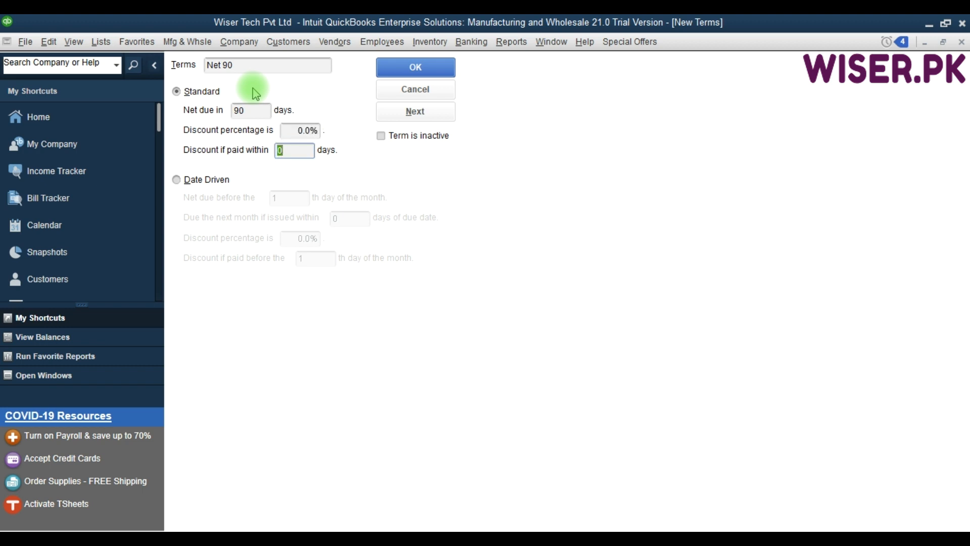
pyautogui.click(415, 69)
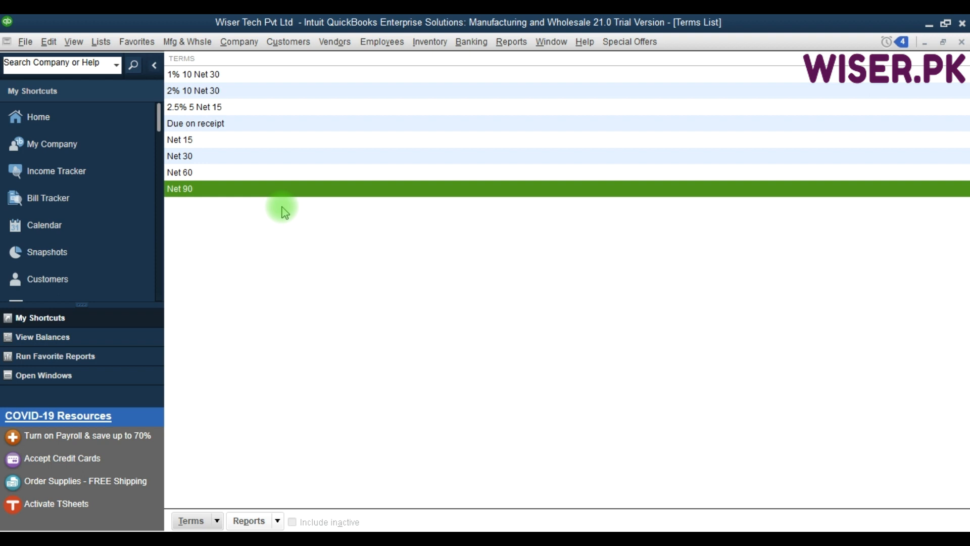
# Open the Customer 1 record from the Customer Center for editing and display its payment settings.
pyautogui.click(295, 45)
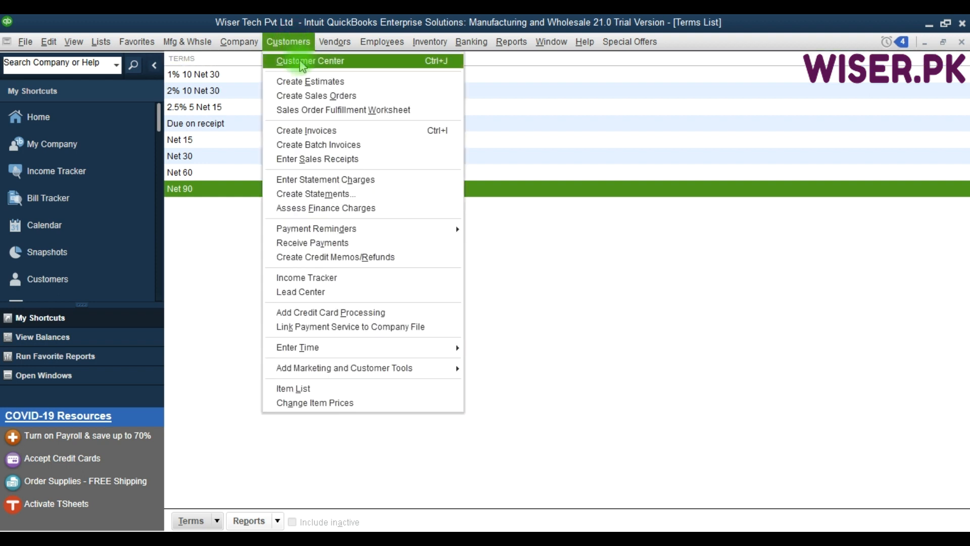
pyautogui.click(302, 63)
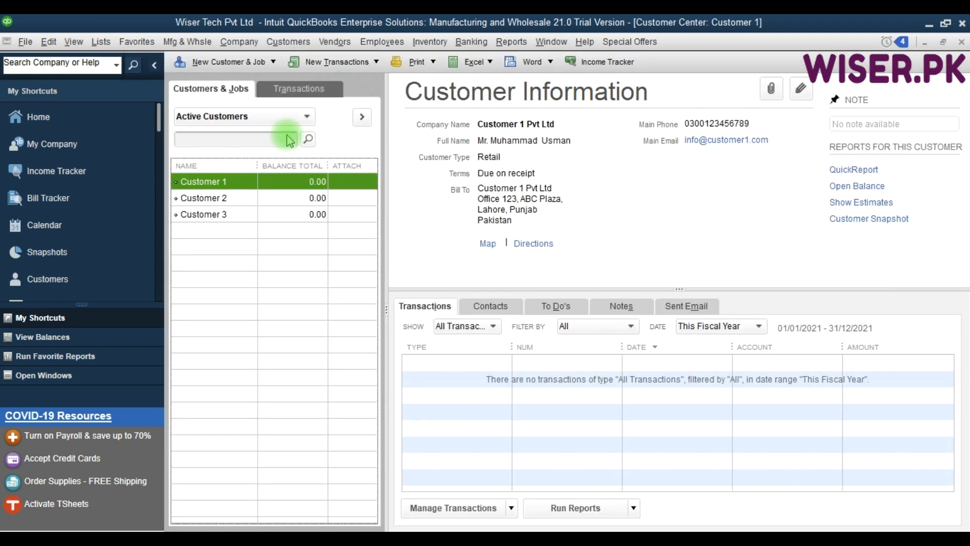
pyautogui.click(231, 184)
pyautogui.doubleClick(230, 184)
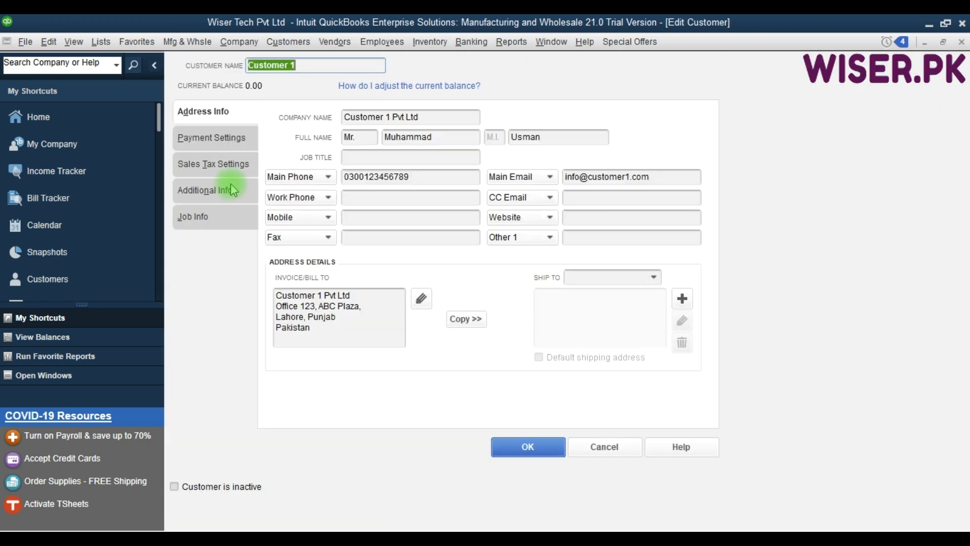
pyautogui.click(221, 143)
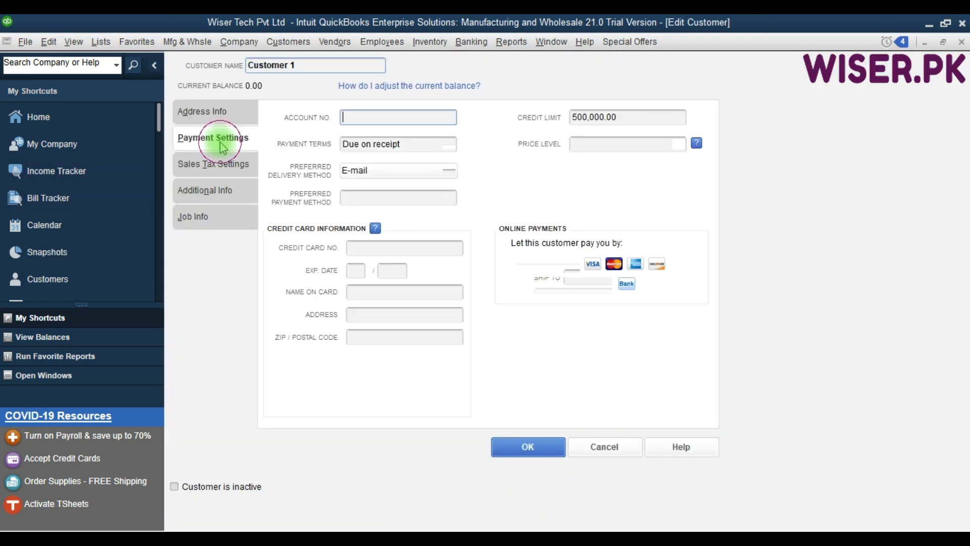
# Choose Due on receipt as Customer 1's payment terms, save the record, and return to the Home page.
pyautogui.click(449, 145)
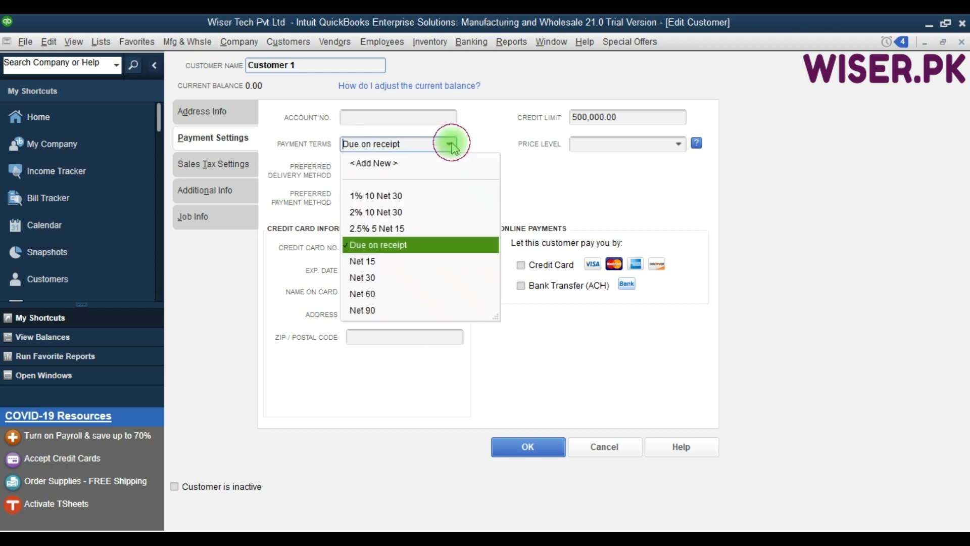
pyautogui.click(386, 247)
pyautogui.click(521, 446)
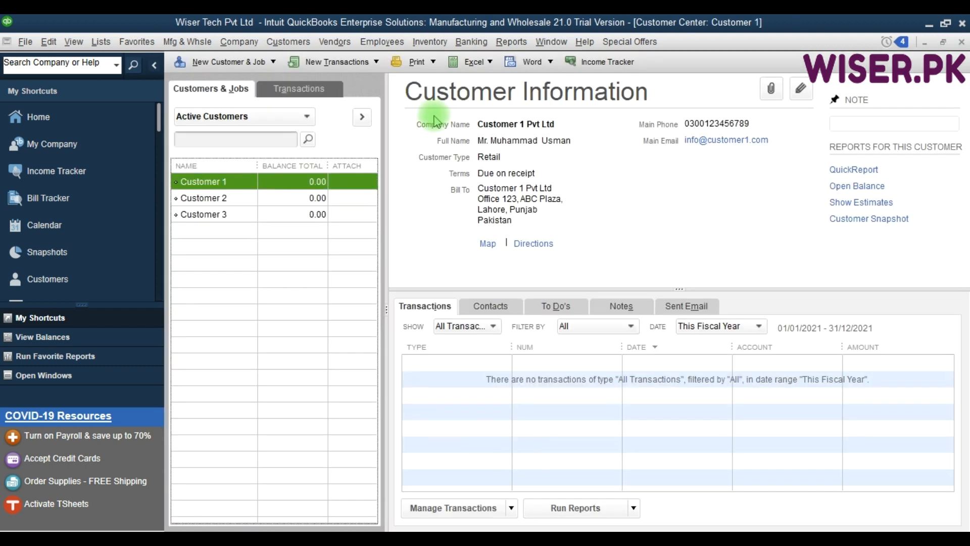
pyautogui.press('Escape')
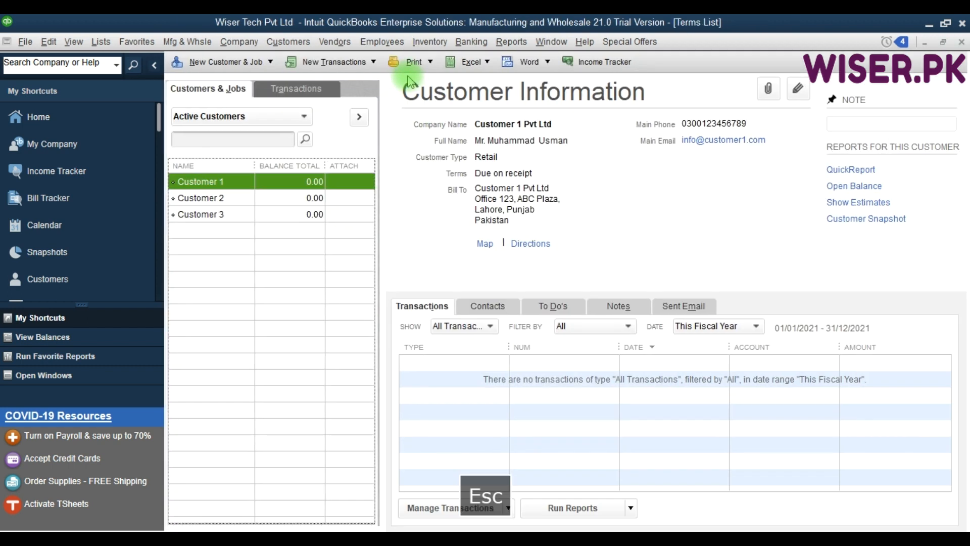
pyautogui.press('Escape')
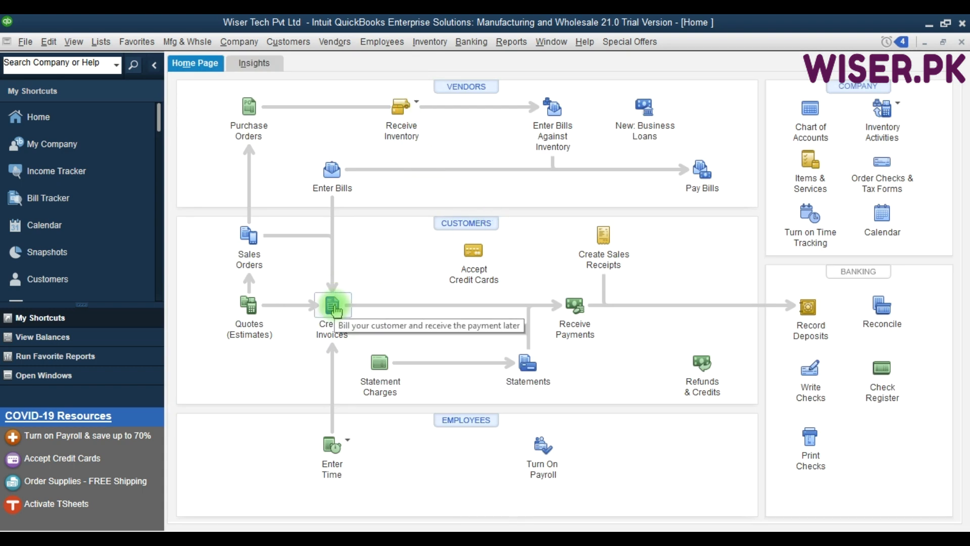
# Start a new invoice for Customer 1 without using the available estimate.
pyautogui.click(333, 306)
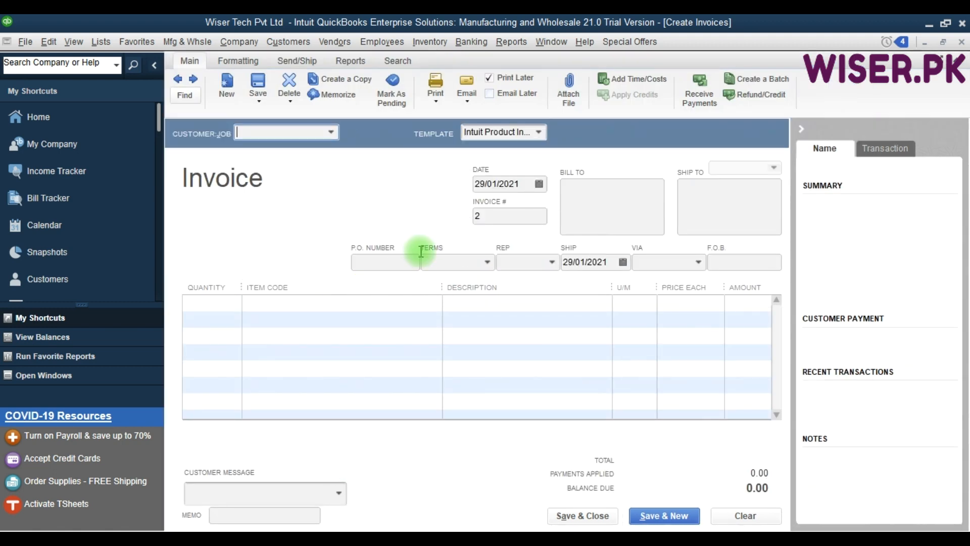
pyautogui.write('Customer 1')
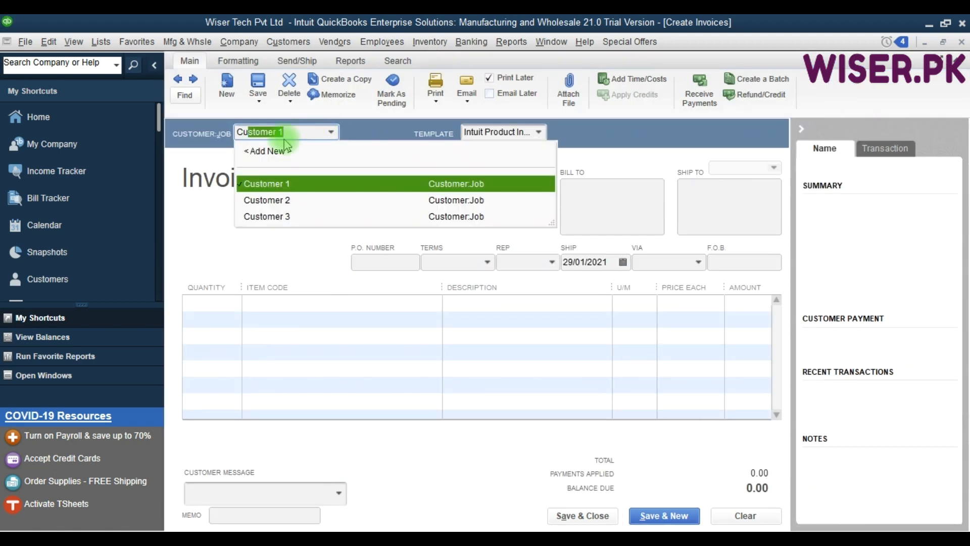
pyautogui.press('Tab')
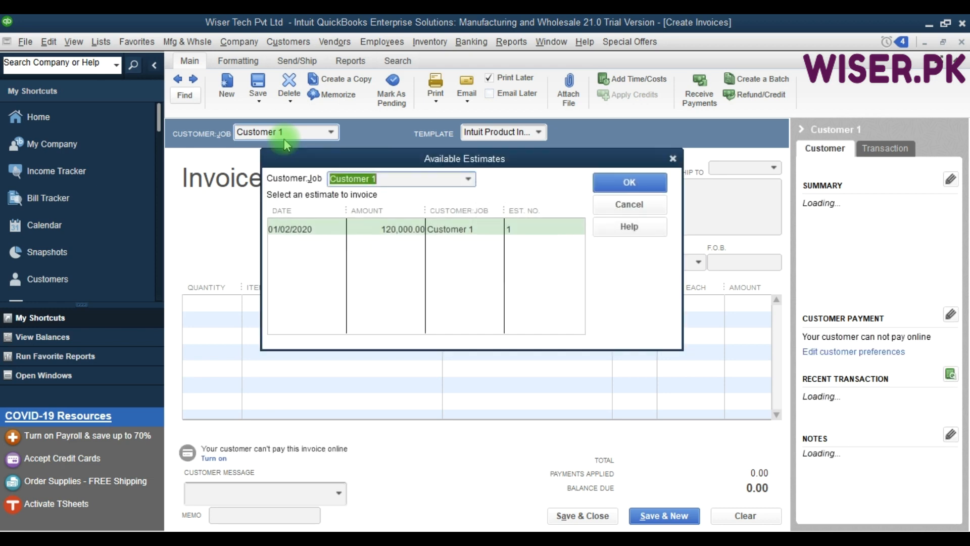
pyautogui.click(629, 204)
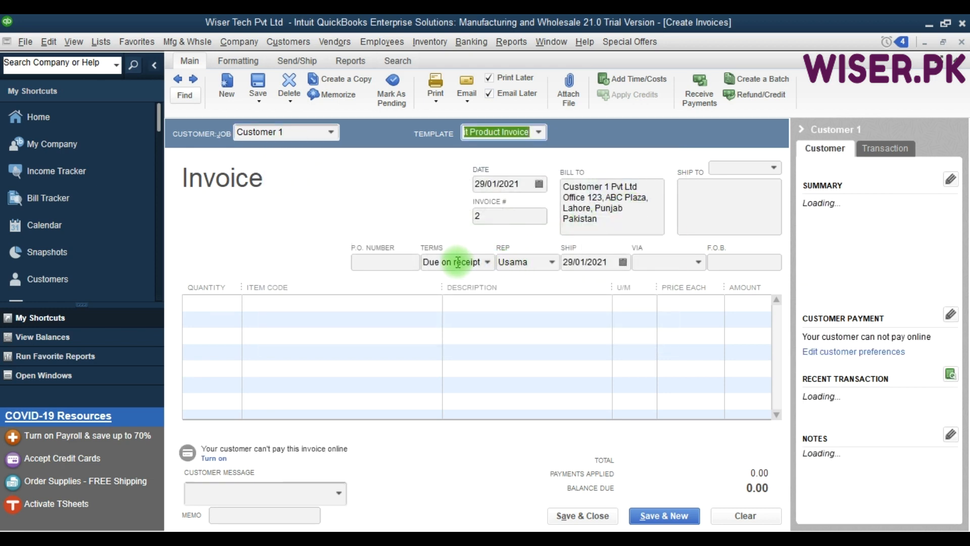
# Change the invoice's payment terms to Net 90 and close the invoice without recording it.
pyautogui.click(488, 262)
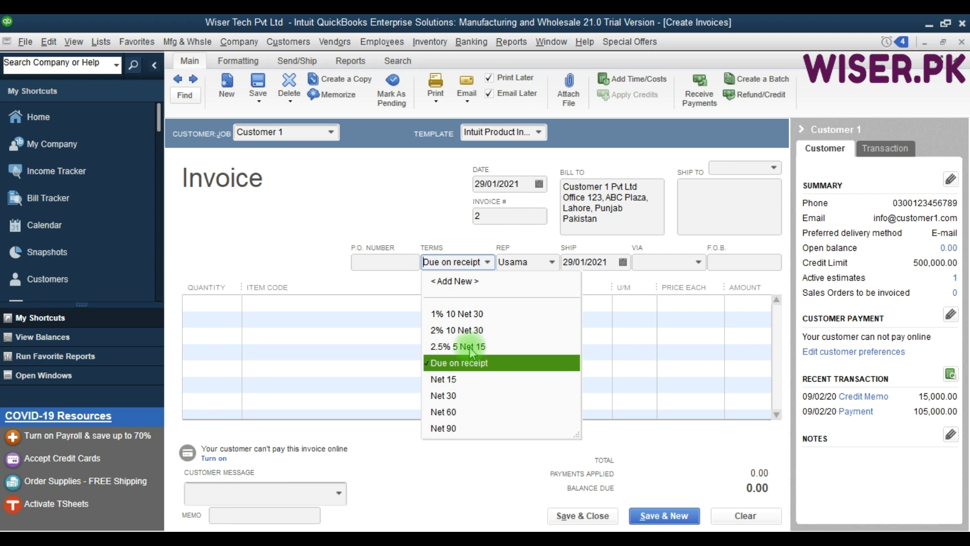
pyautogui.click(452, 429)
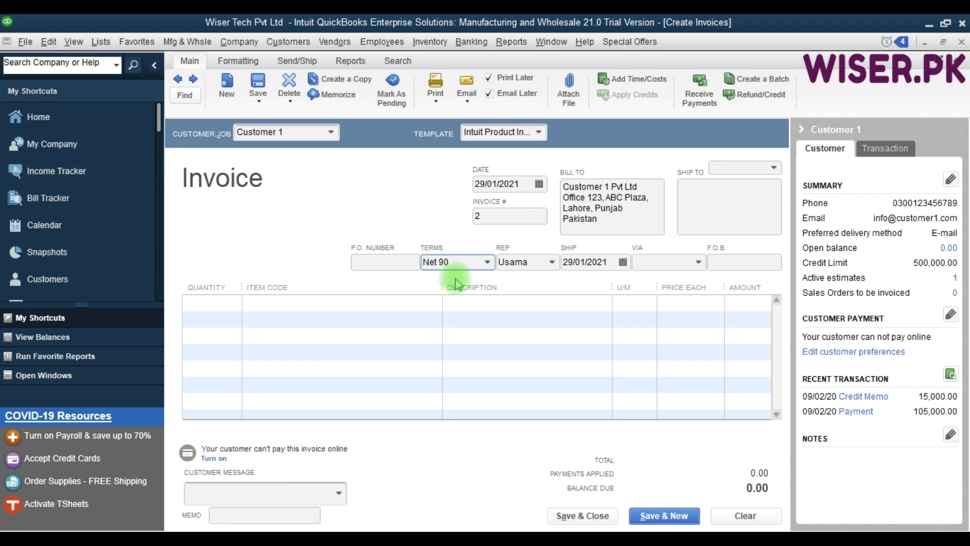
pyautogui.click(488, 265)
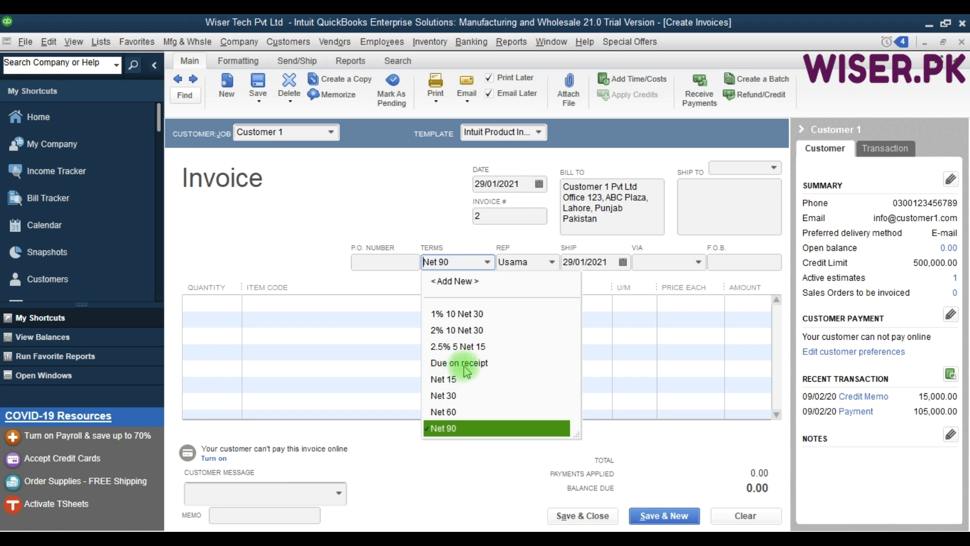
pyautogui.press('Escape')
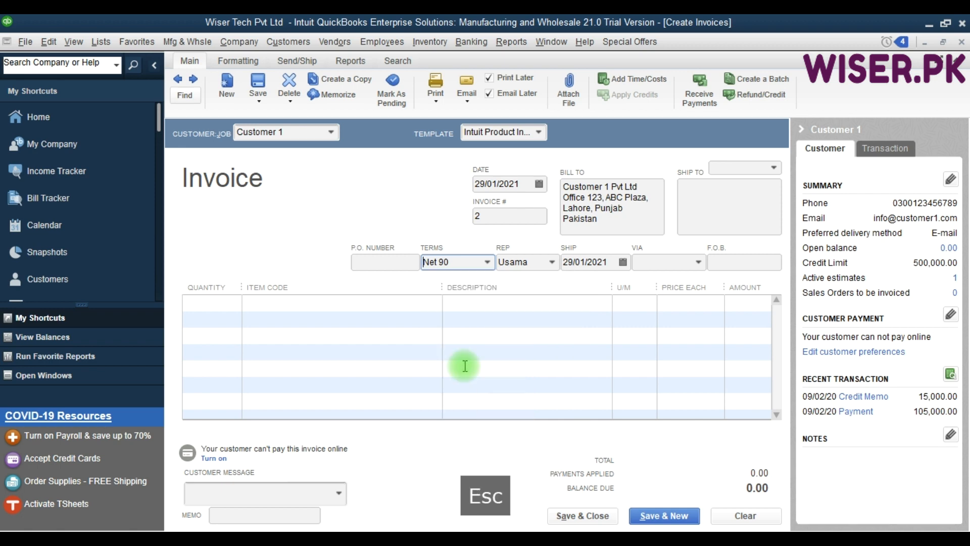
pyautogui.press('Escape')
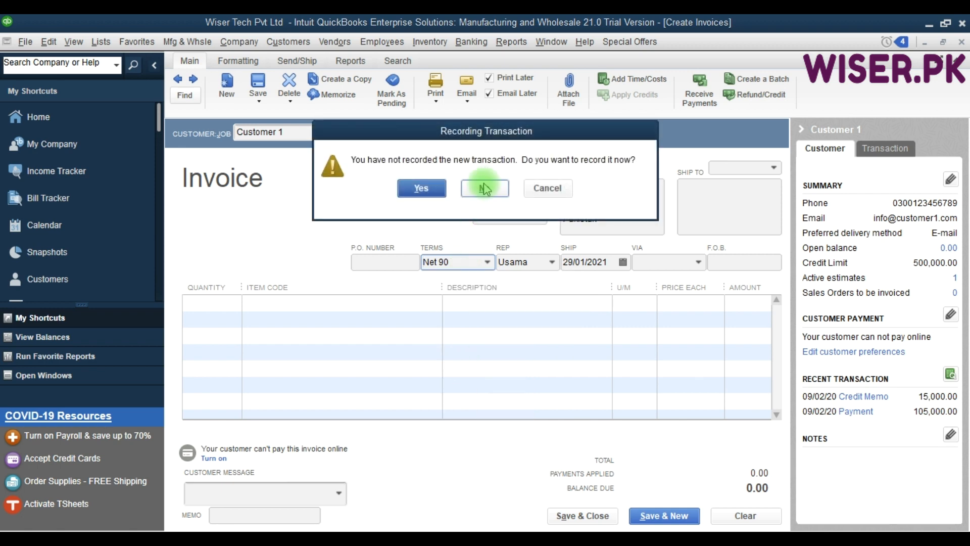
pyautogui.click(484, 188)
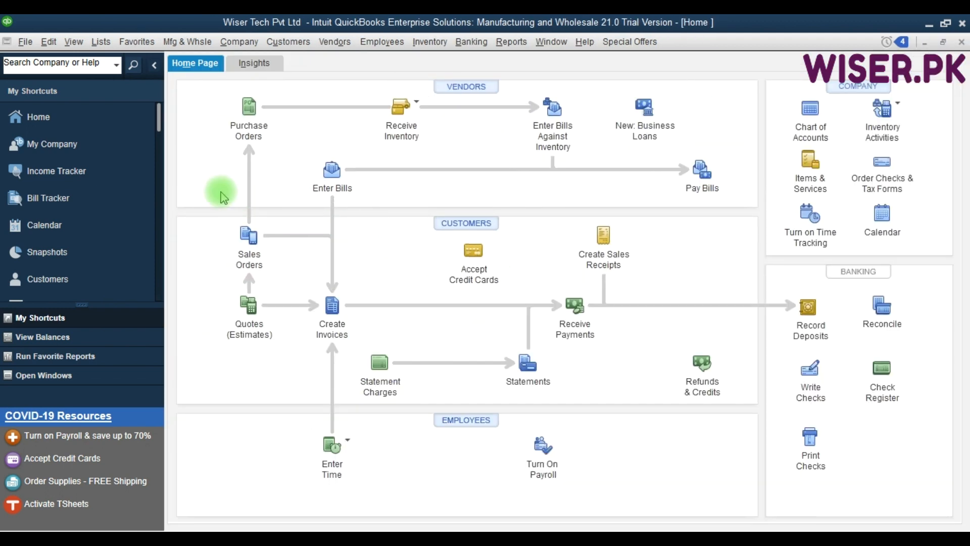
pyautogui.press('F9')
pyautogui.press('F9')
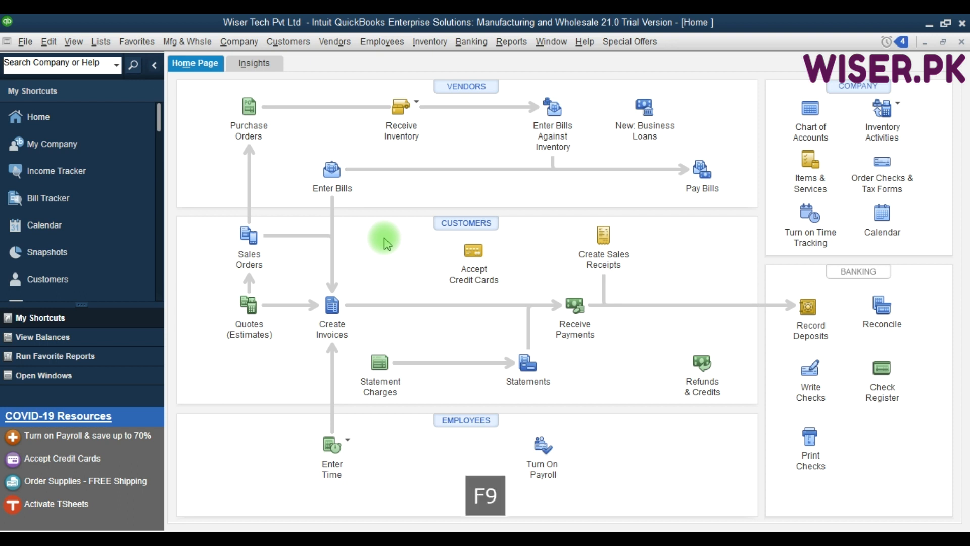